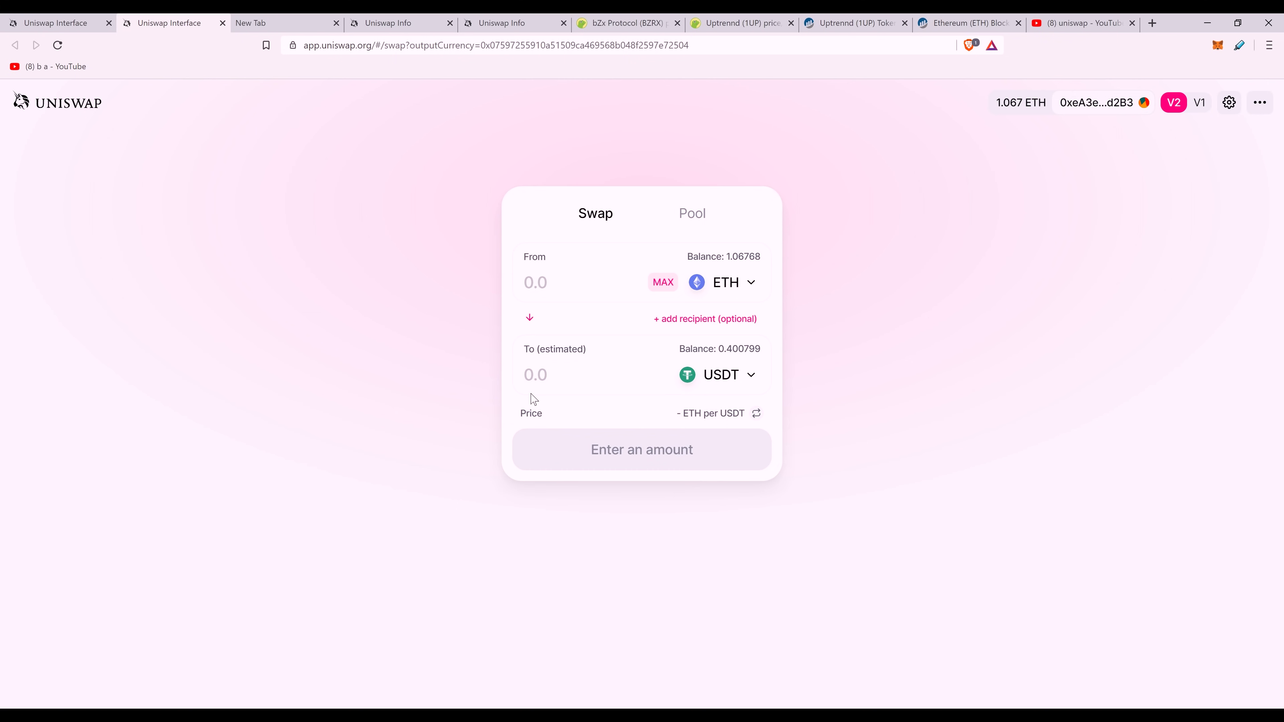
# Step: Enter 0.1 ETH as the amount to swap into USDT
pyautogui.click(553, 285)
pyautogui.write('0.1')
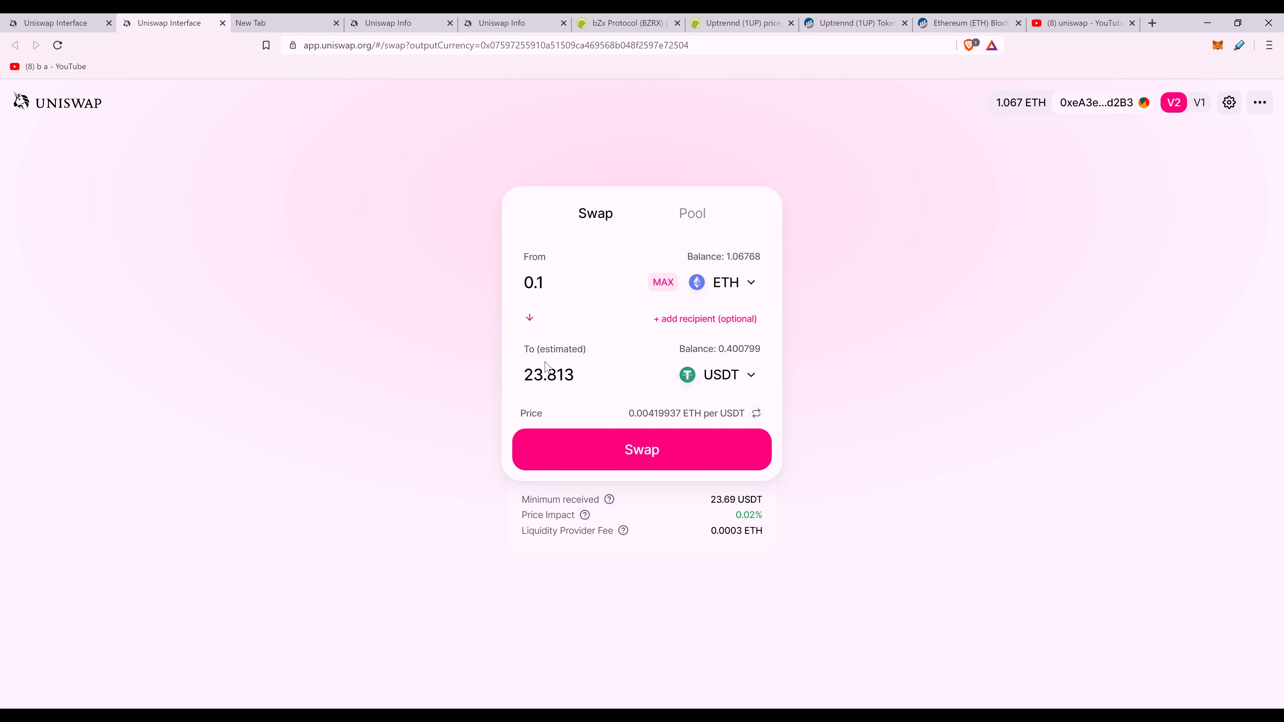
pyautogui.moveTo(527, 378); pyautogui.dragTo(544, 375)
pyautogui.click(923, 403)
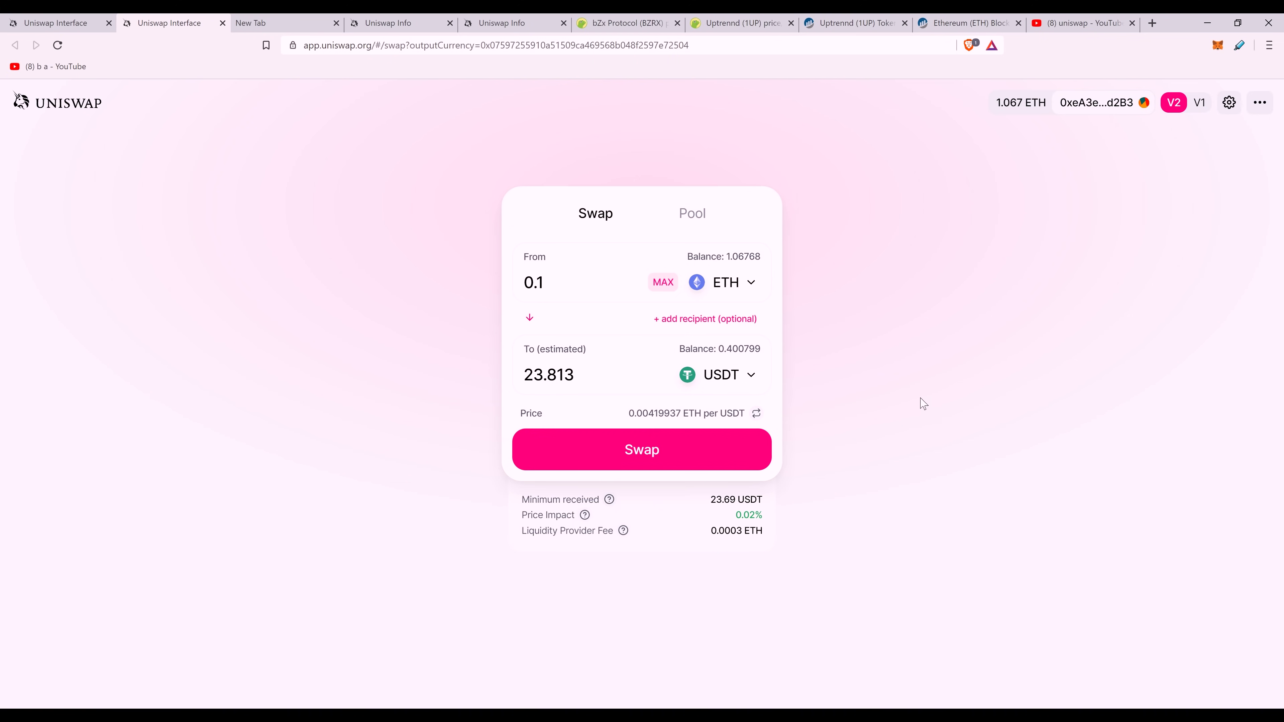
# Step: View the list of selectable output tokens and its search field, and close it without choosing another token
pyautogui.click(717, 380)
pyautogui.moveTo(777, 298)
pyautogui.mouseDown()
pyautogui.moveTo(769, 460)
pyautogui.moveTo(746, 557)
pyautogui.moveTo(788, 381)
pyautogui.moveTo(779, 298)
pyautogui.mouseUp()
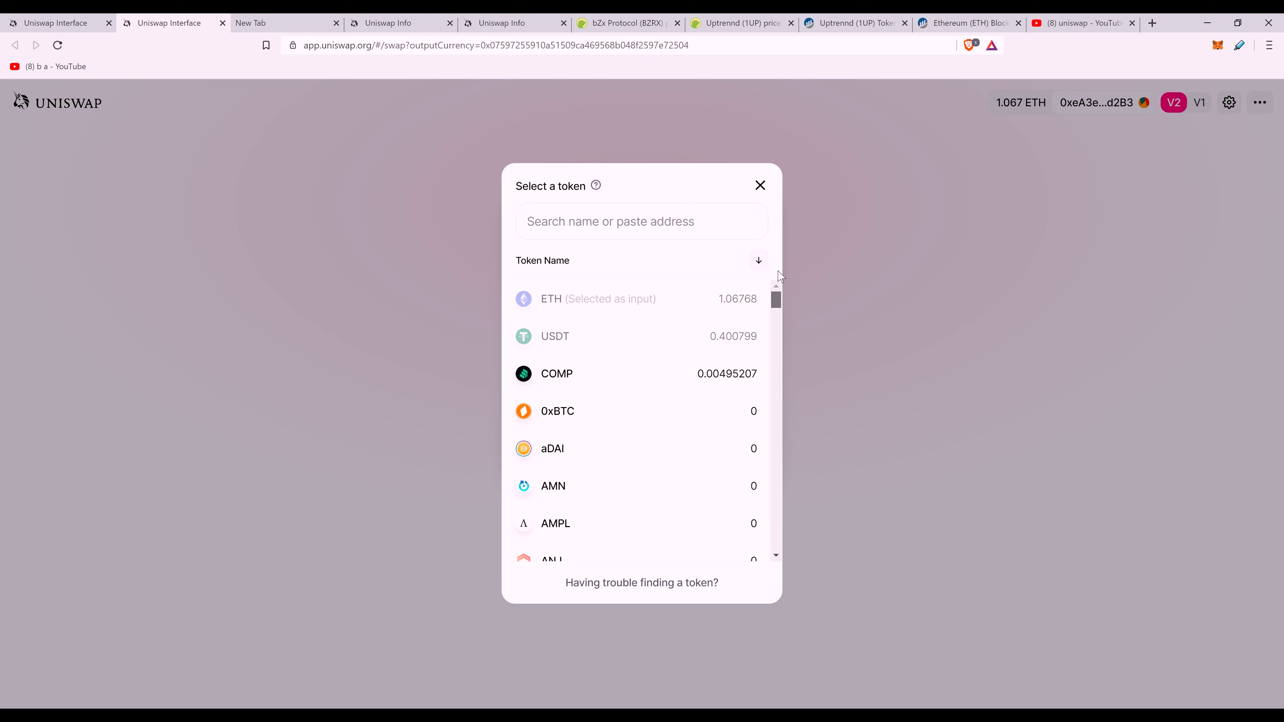
pyautogui.click(669, 222)
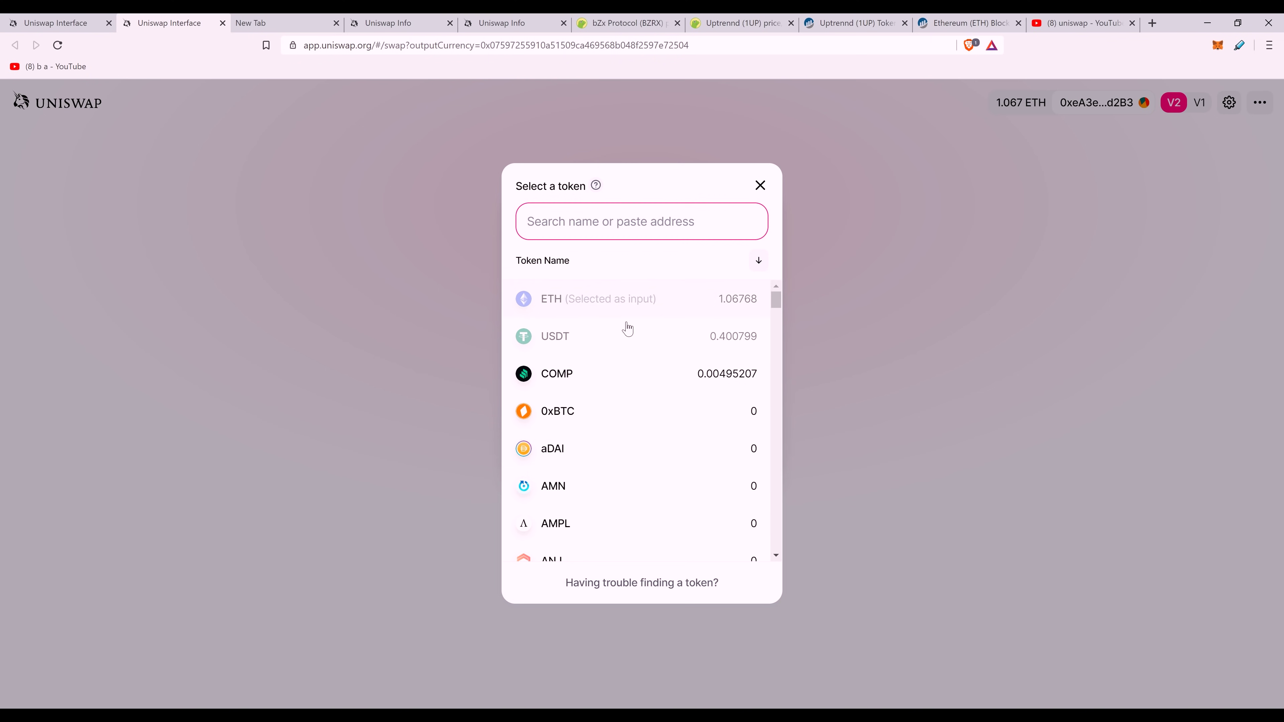
pyautogui.click(767, 187)
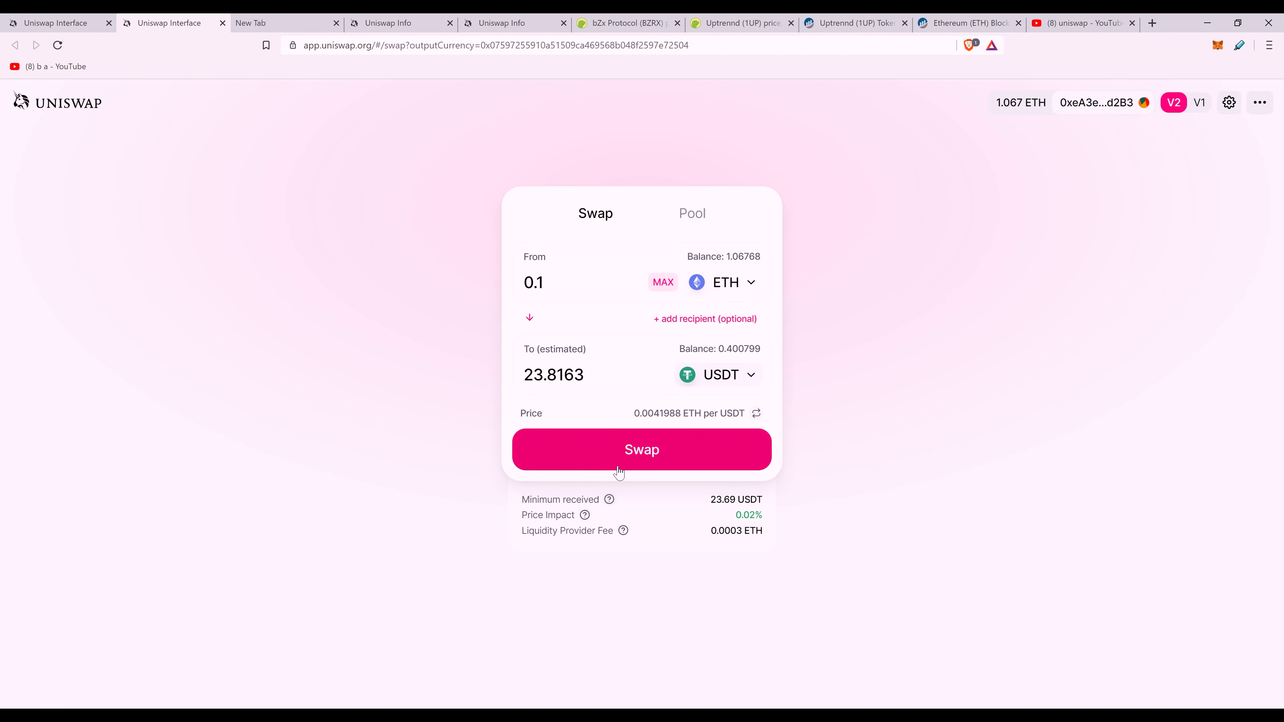
# Step: Bring up the swap confirmation and examine the ETH input, estimated USDT output, minimum sent and liquidity provider fee
pyautogui.click(608, 458)
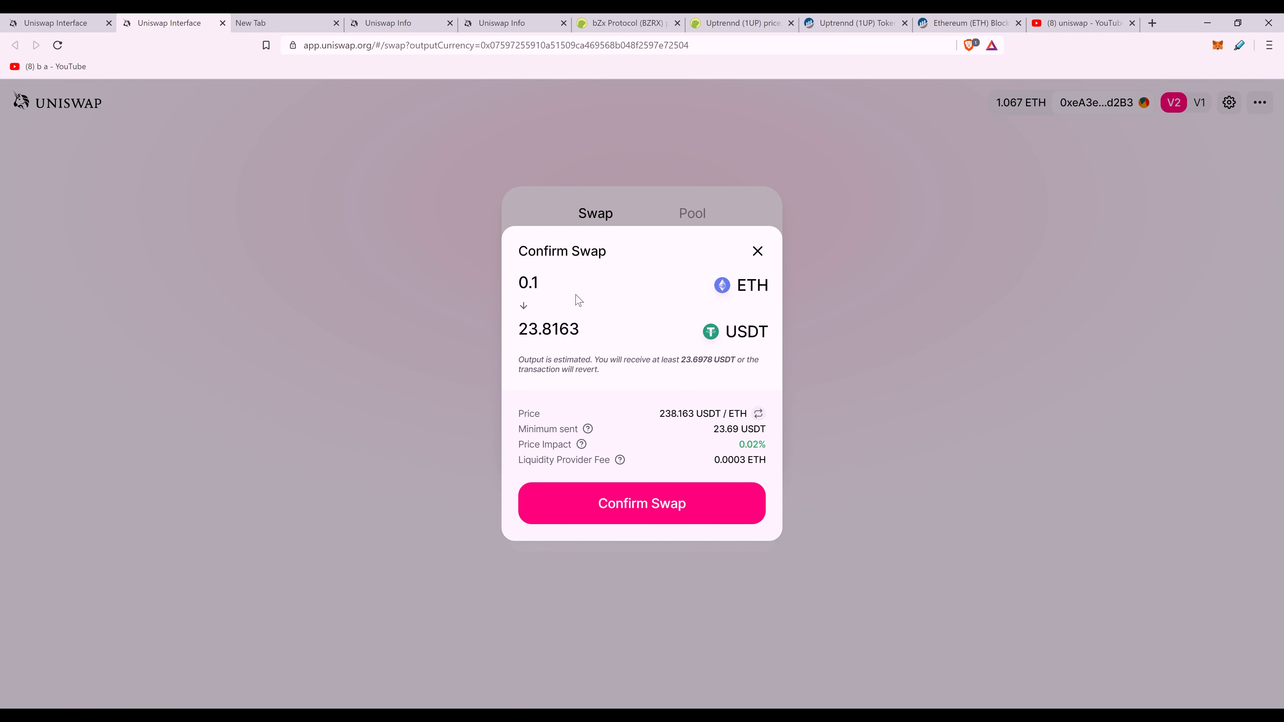
pyautogui.moveTo(534, 286); pyautogui.dragTo(519, 283)
pyautogui.moveTo(521, 332); pyautogui.dragTo(580, 329)
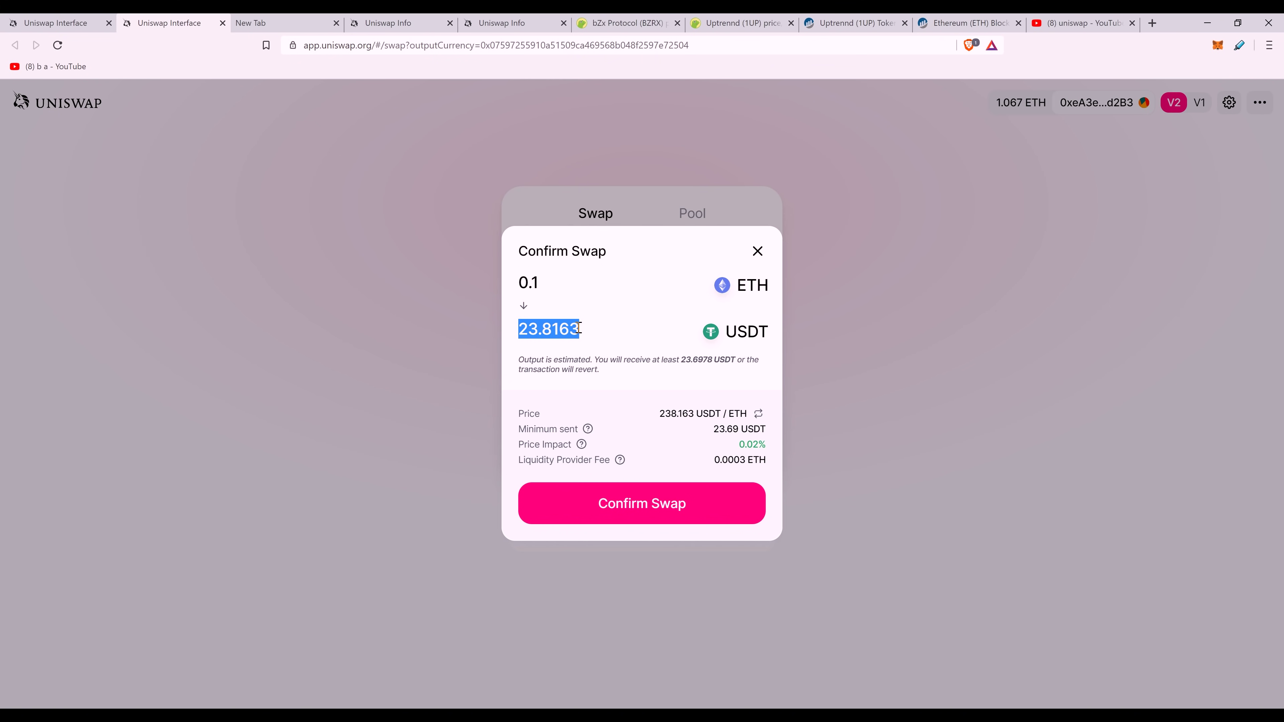
pyautogui.moveTo(520, 434); pyautogui.dragTo(585, 431)
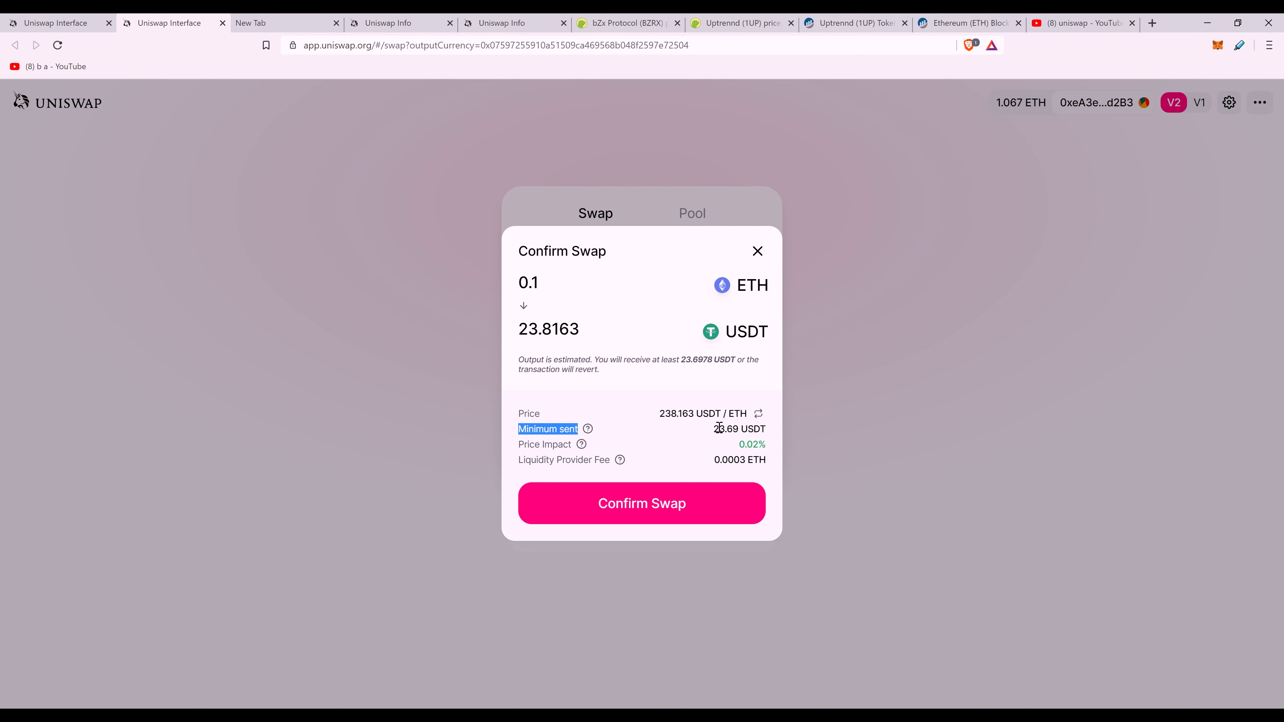
pyautogui.moveTo(729, 429); pyautogui.dragTo(742, 435)
pyautogui.moveTo(540, 332); pyautogui.dragTo(582, 332)
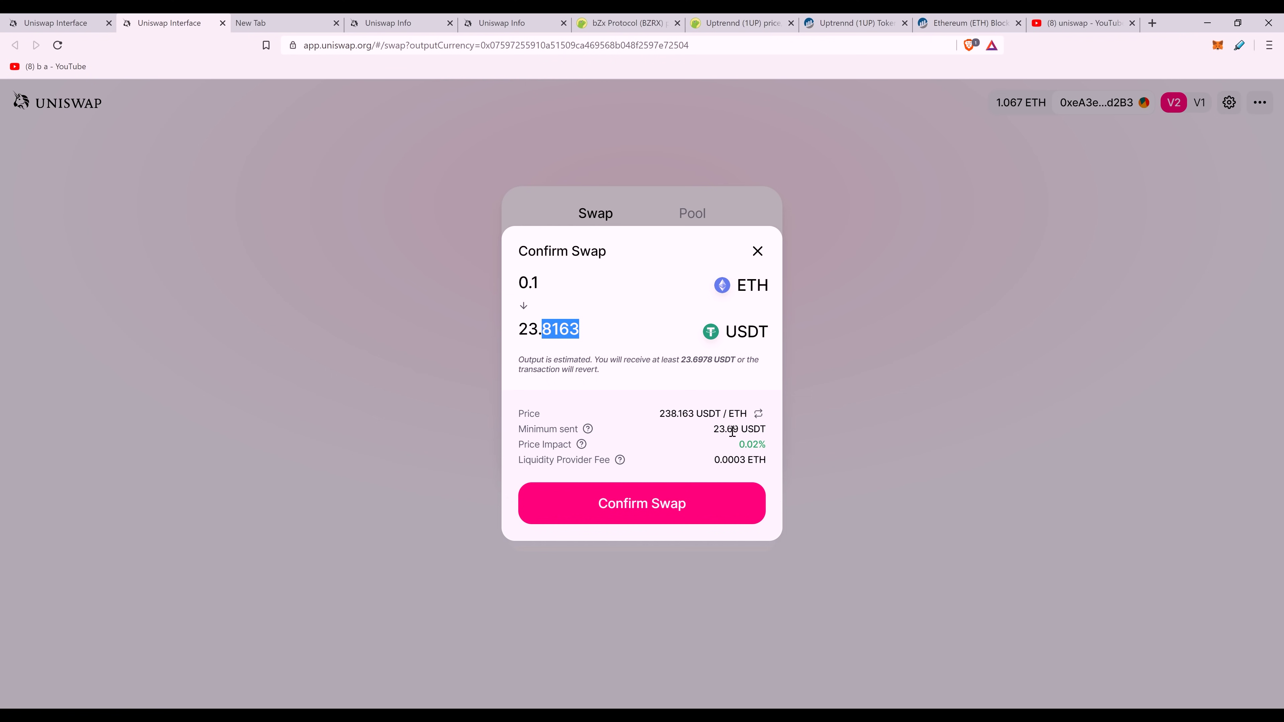
pyautogui.moveTo(728, 430); pyautogui.dragTo(735, 430)
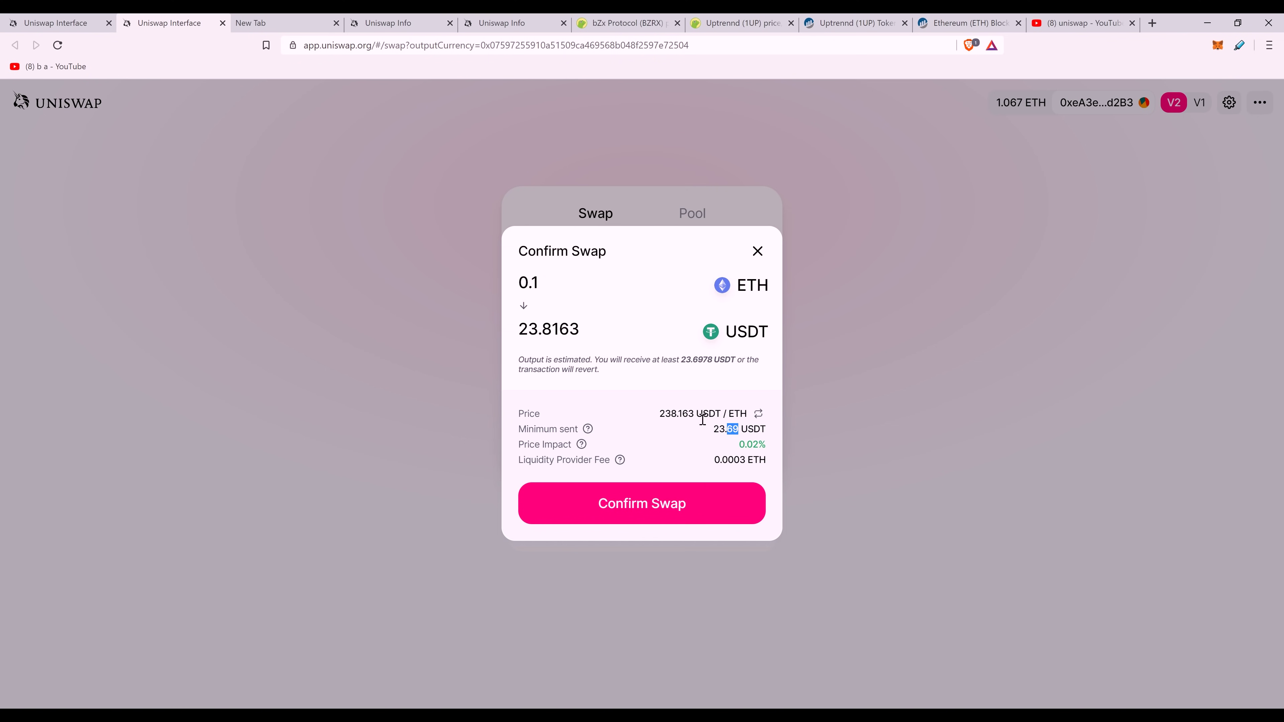
pyautogui.moveTo(761, 431); pyautogui.dragTo(715, 432)
pyautogui.moveTo(726, 460); pyautogui.dragTo(647, 445)
# Step: Confirm the 0.1 ETH to USDT swap, check the gas price and gas fee in MetaMask, and approve the transaction
pyautogui.click(676, 510)
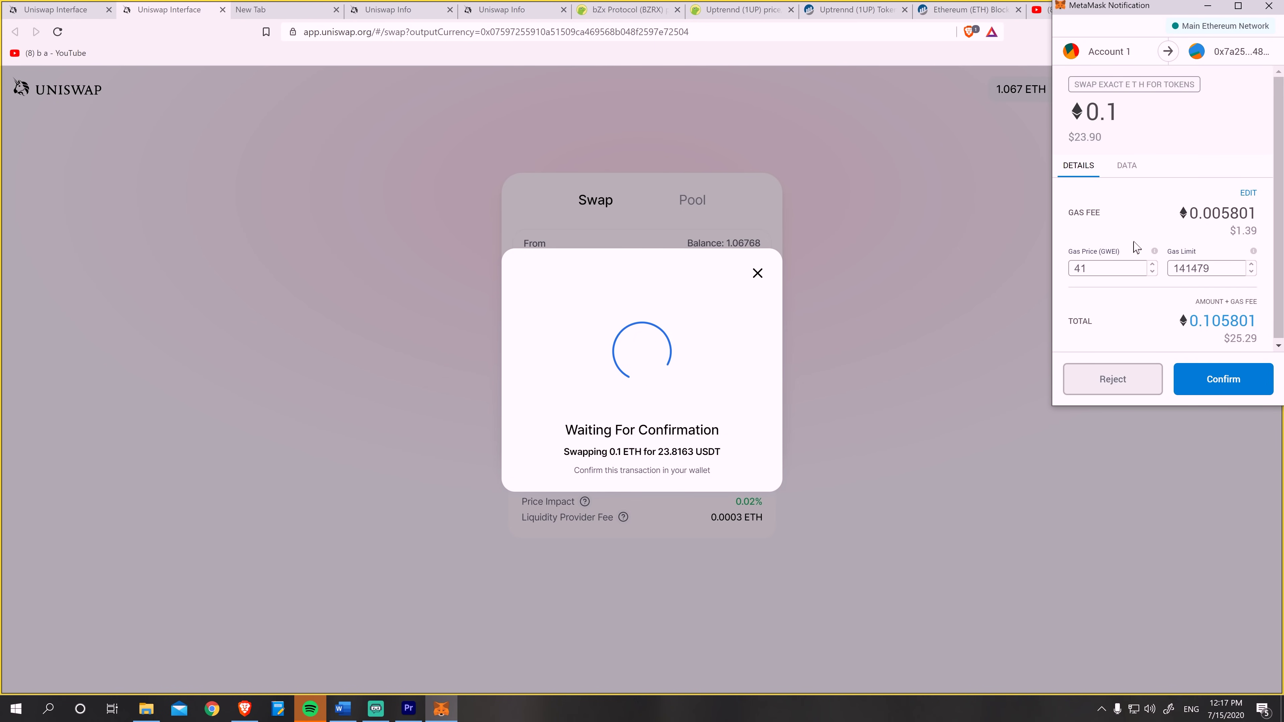
pyautogui.click(1106, 270)
pyautogui.doubleClick(1106, 270)
pyautogui.moveTo(1236, 234); pyautogui.dragTo(1264, 234)
pyautogui.moveTo(1100, 269); pyautogui.dragTo(1070, 268)
pyautogui.moveTo(1236, 231); pyautogui.dragTo(1256, 232)
pyautogui.click(1208, 388)
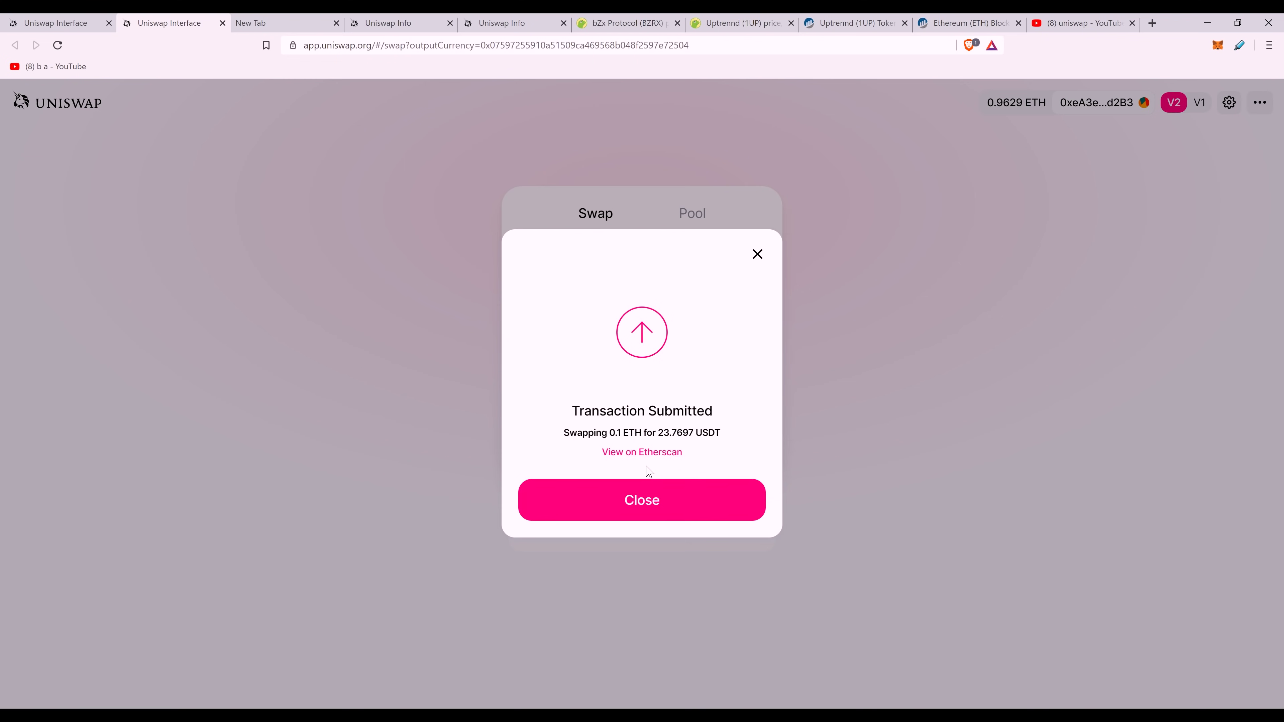
# Step: Dismiss the submission notice and open the recent 0.1 ETH swap on Etherscan from the connected account's details
pyautogui.click(893, 415)
pyautogui.click(1097, 109)
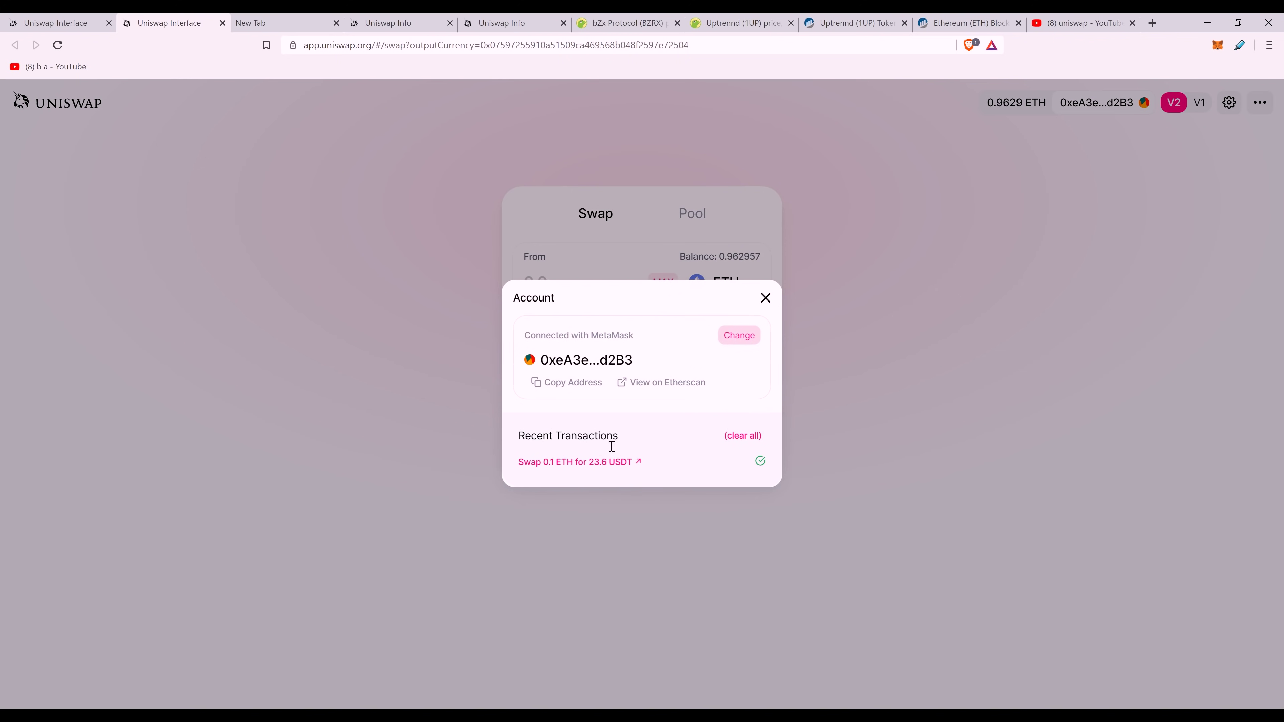
pyautogui.click(642, 469)
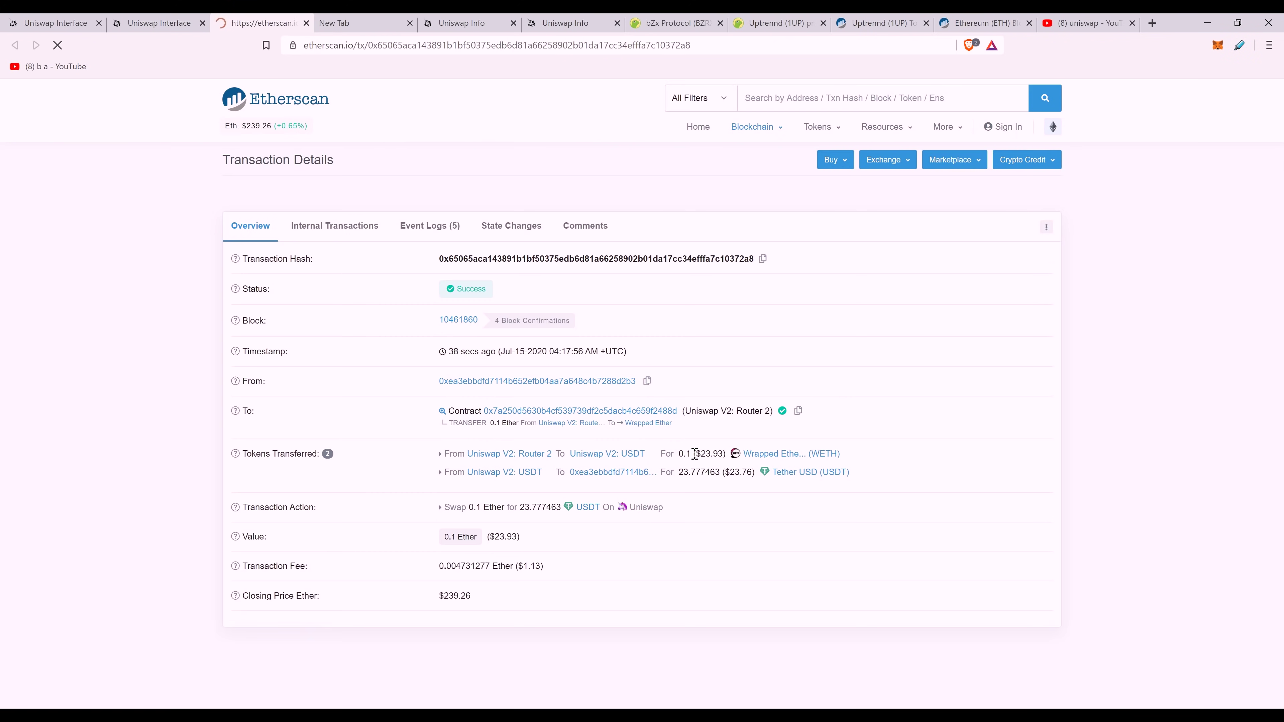
# Step: Examine the swapped USDT amount in the transaction action and the transaction fee on the Etherscan details page
pyautogui.scroll(-2, 529, 478)
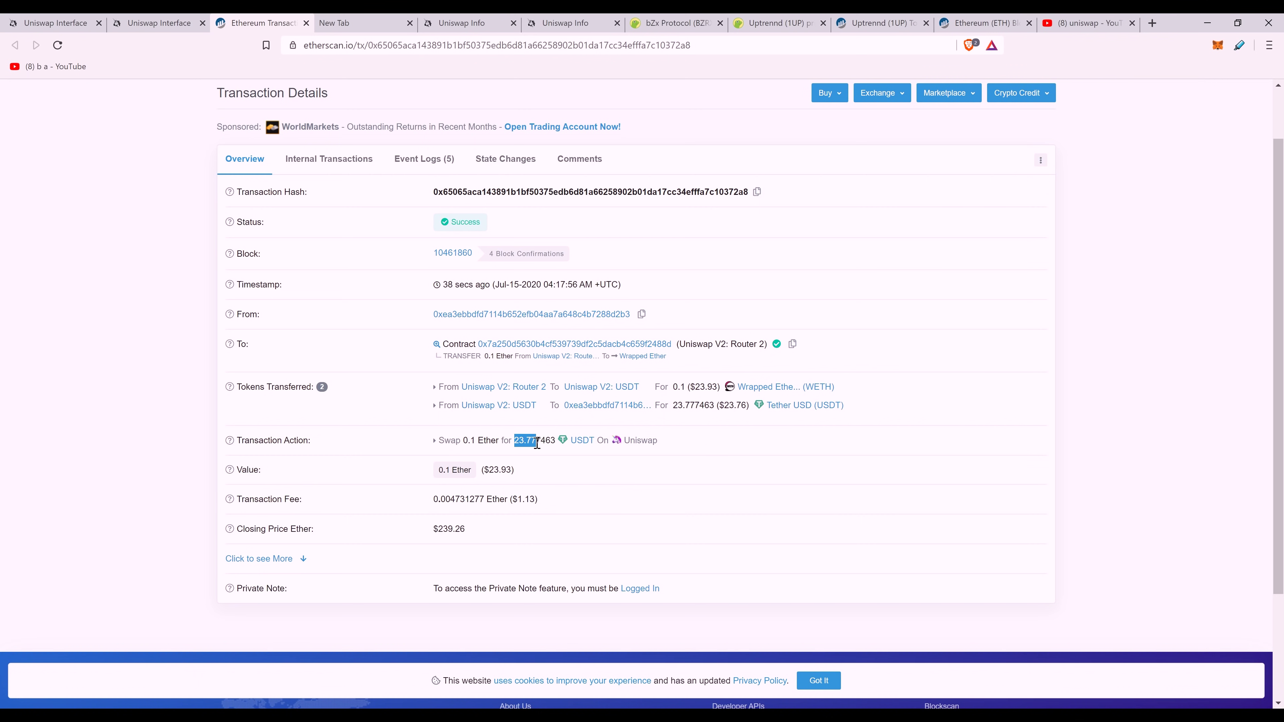
pyautogui.moveTo(537, 443); pyautogui.dragTo(557, 441)
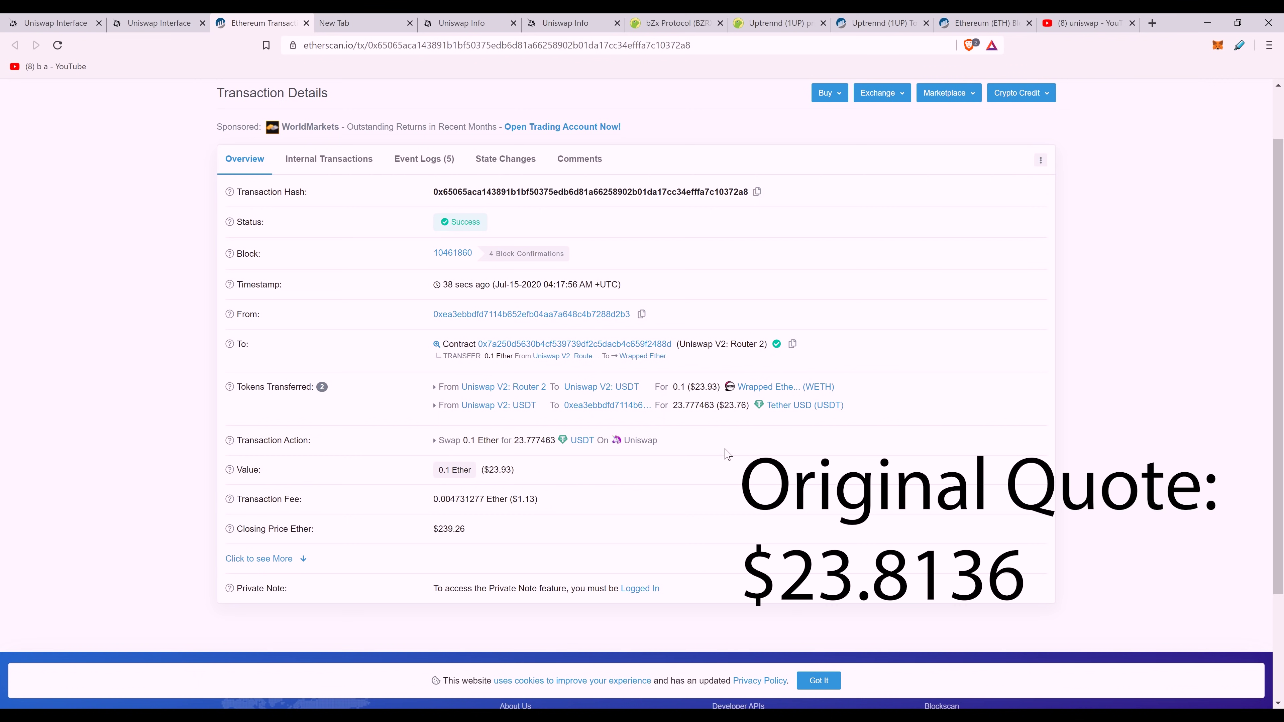
pyautogui.moveTo(563, 441); pyautogui.dragTo(446, 436)
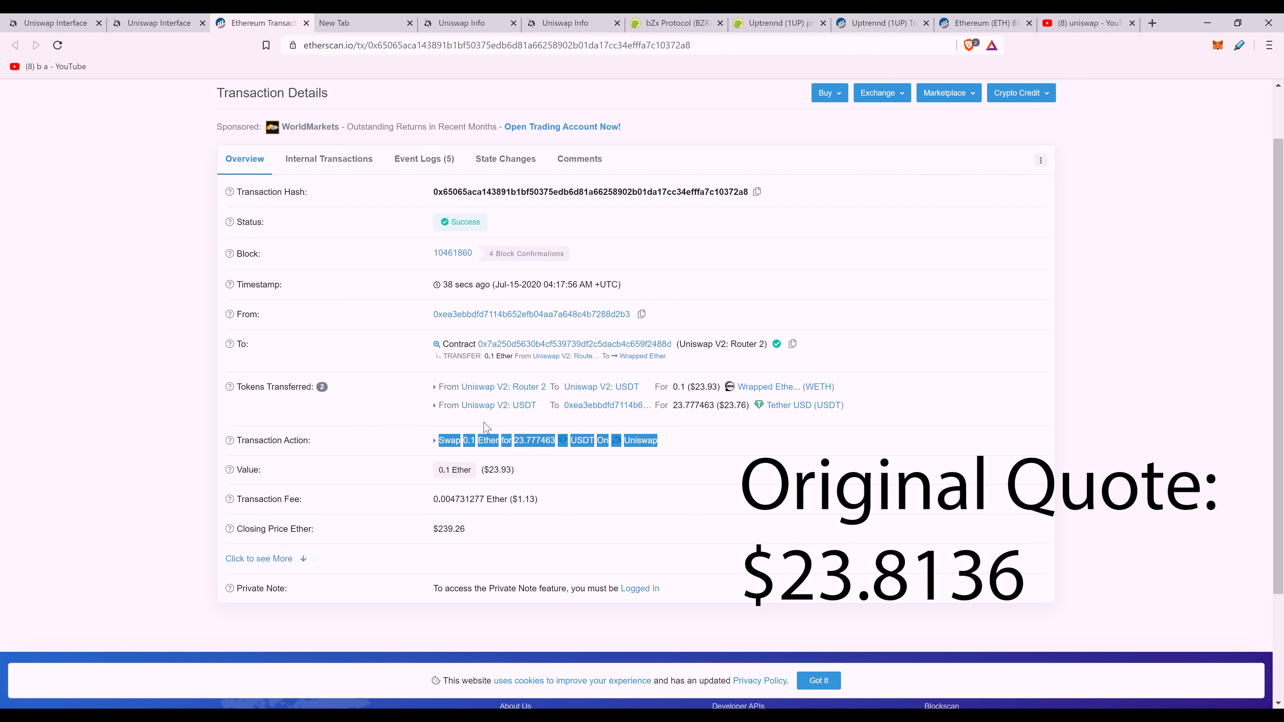
pyautogui.click(500, 438)
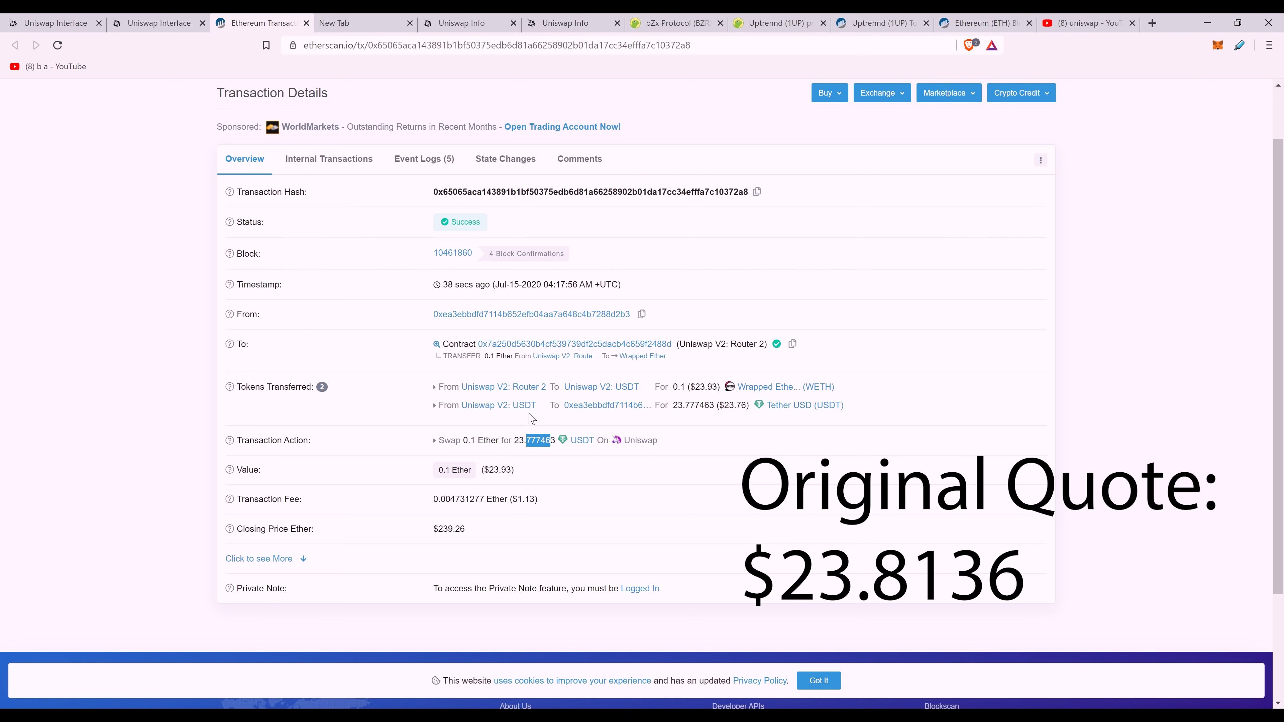
pyautogui.moveTo(534, 500); pyautogui.dragTo(431, 500)
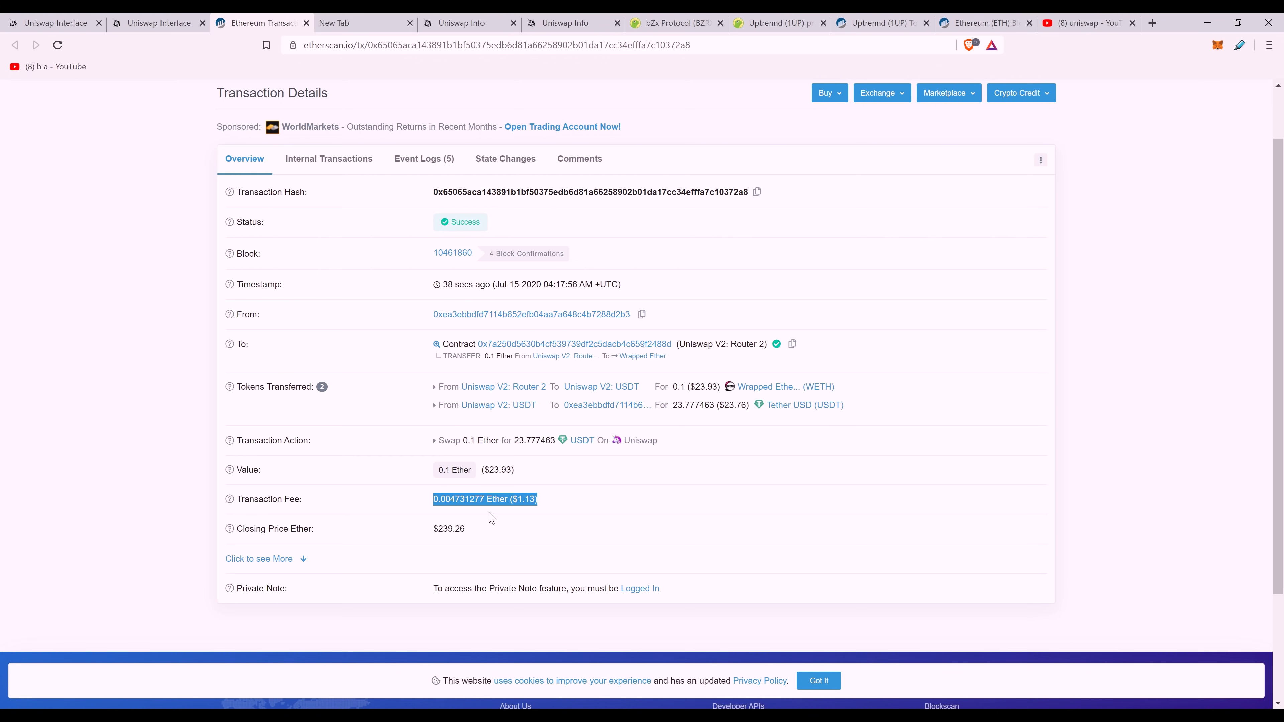